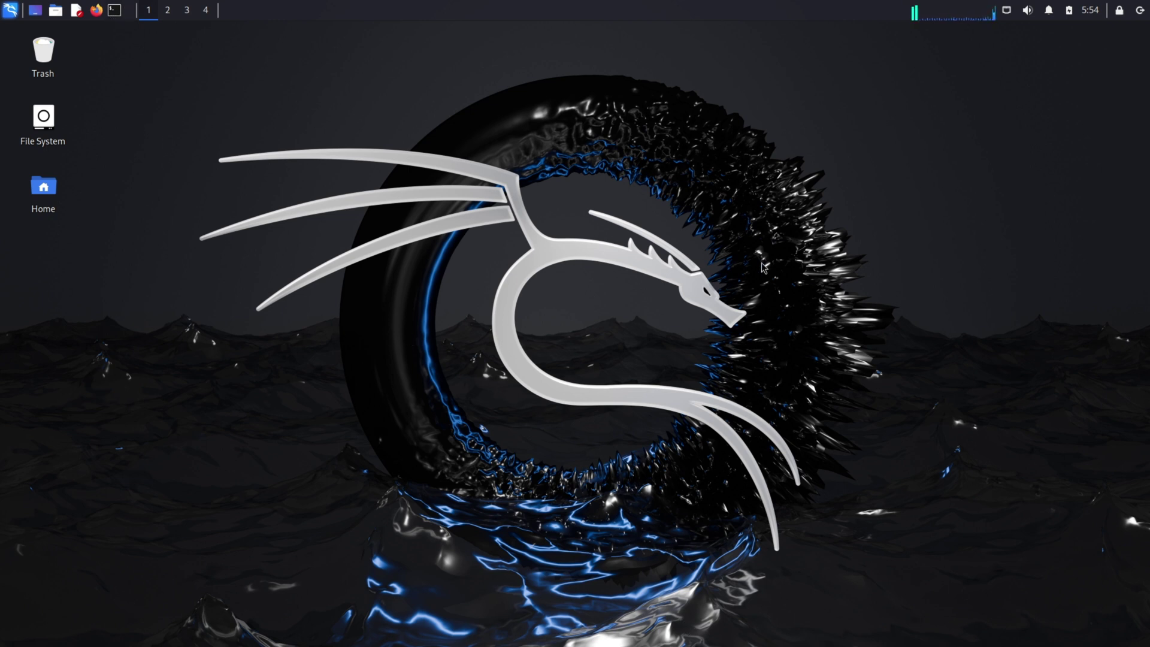
- In a new terminal, refresh package lists with 'sudo apt update' and confirm 'sudo apt upgrade'
{"action": "key", "text": "ctrl+alt+t"}
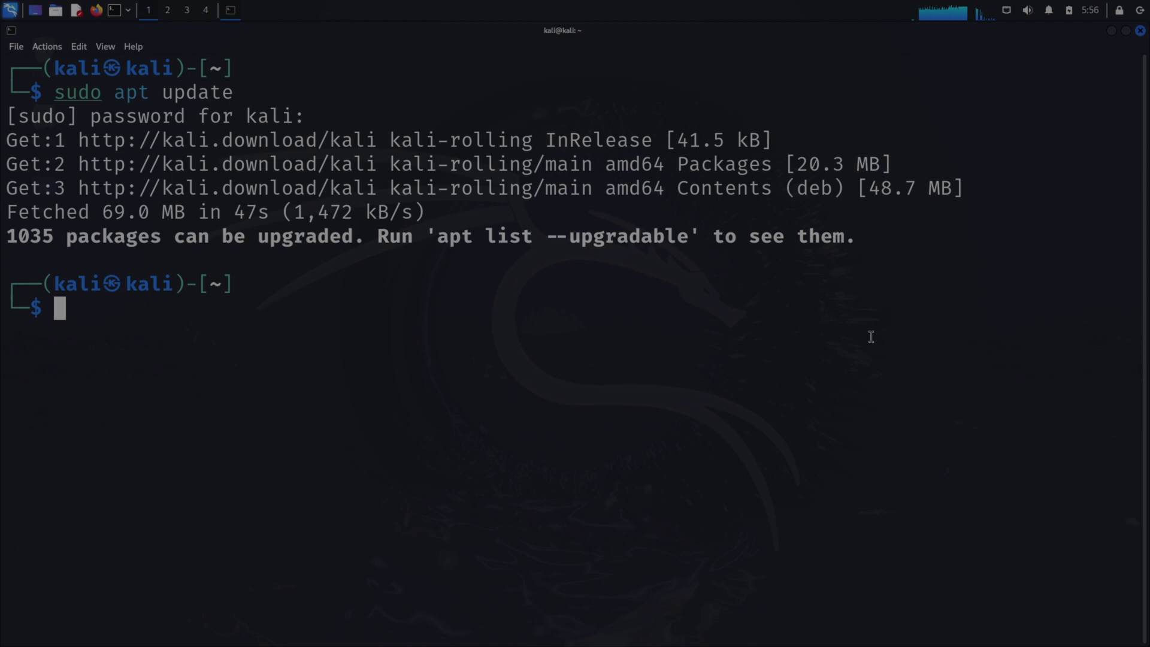
{"action": "type", "text": "sudo apt upgrade"}
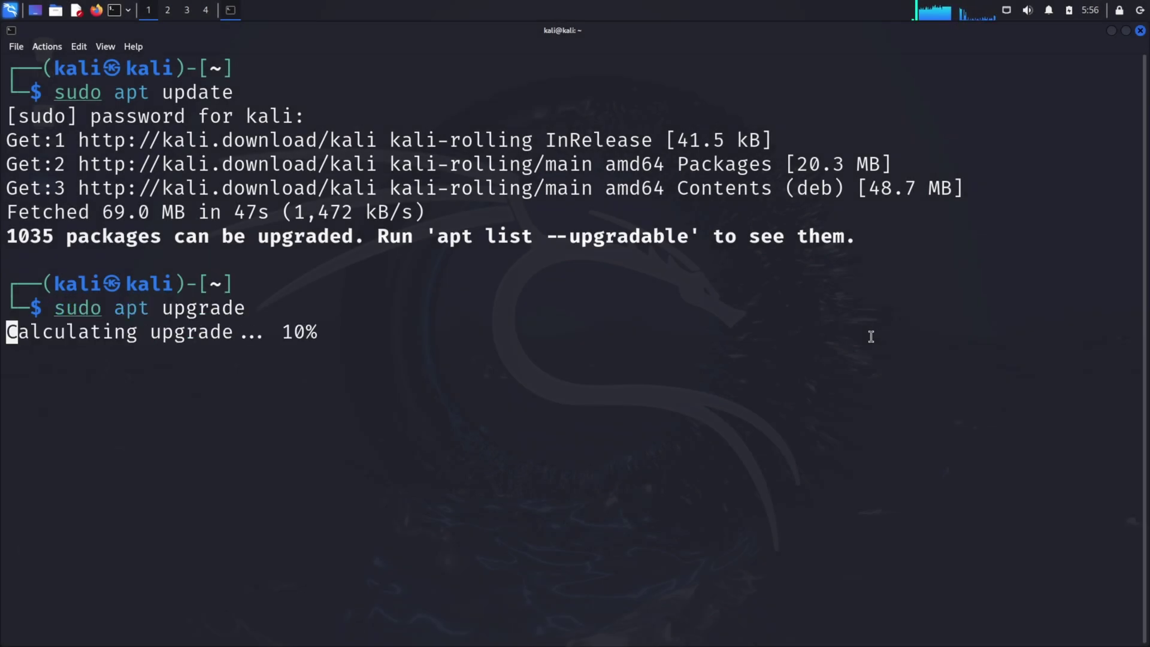
{"action": "key", "text": "Return"}
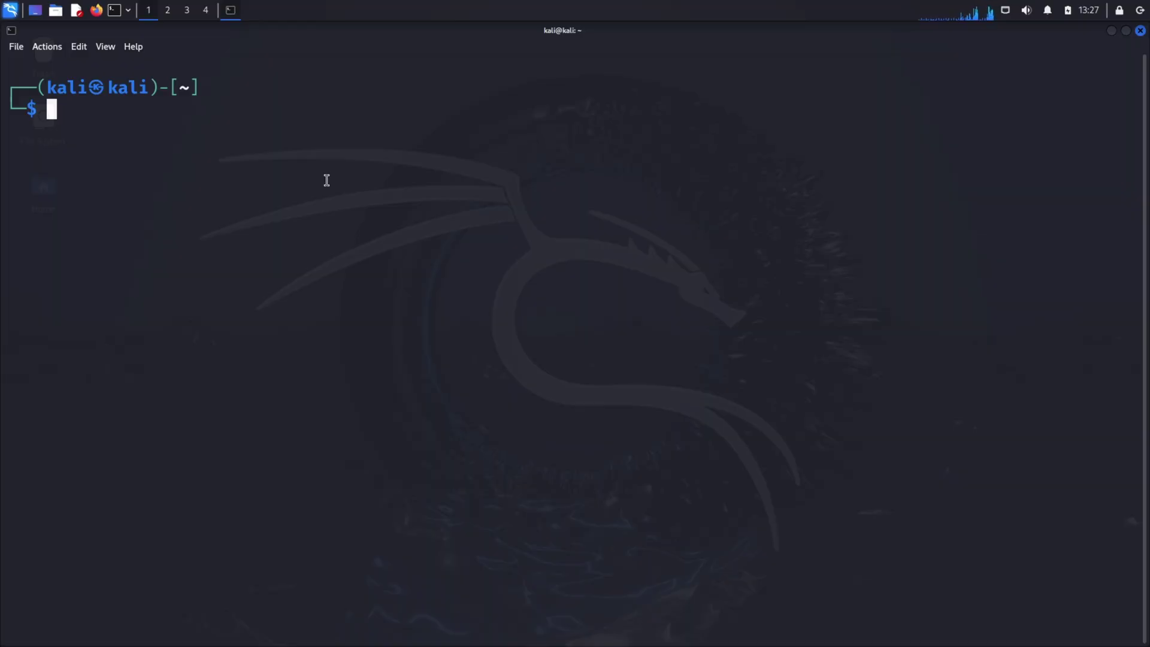
- Search Firefox for 'tookie osint' and open the Alfredredbird/tookie-osint GitHub repository page
{"action": "left_click", "coordinate": [94, 11]}
{"action": "type", "text": "tookie osint"}
{"action": "key", "text": "Return"}
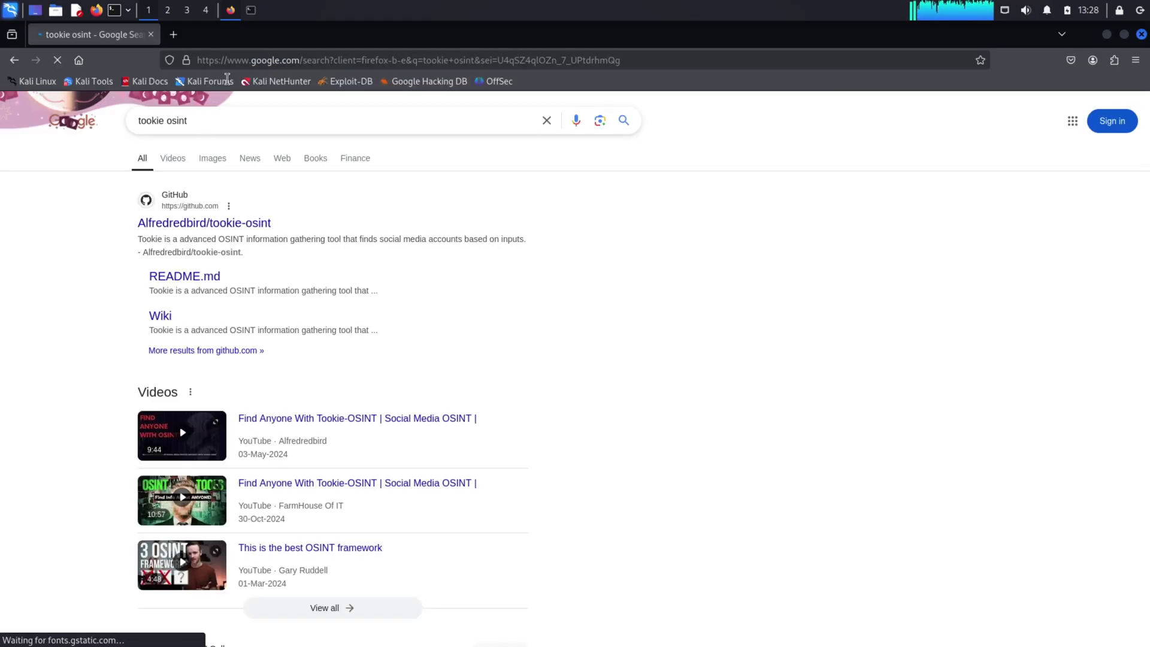
{"action": "left_click", "coordinate": [234, 222]}
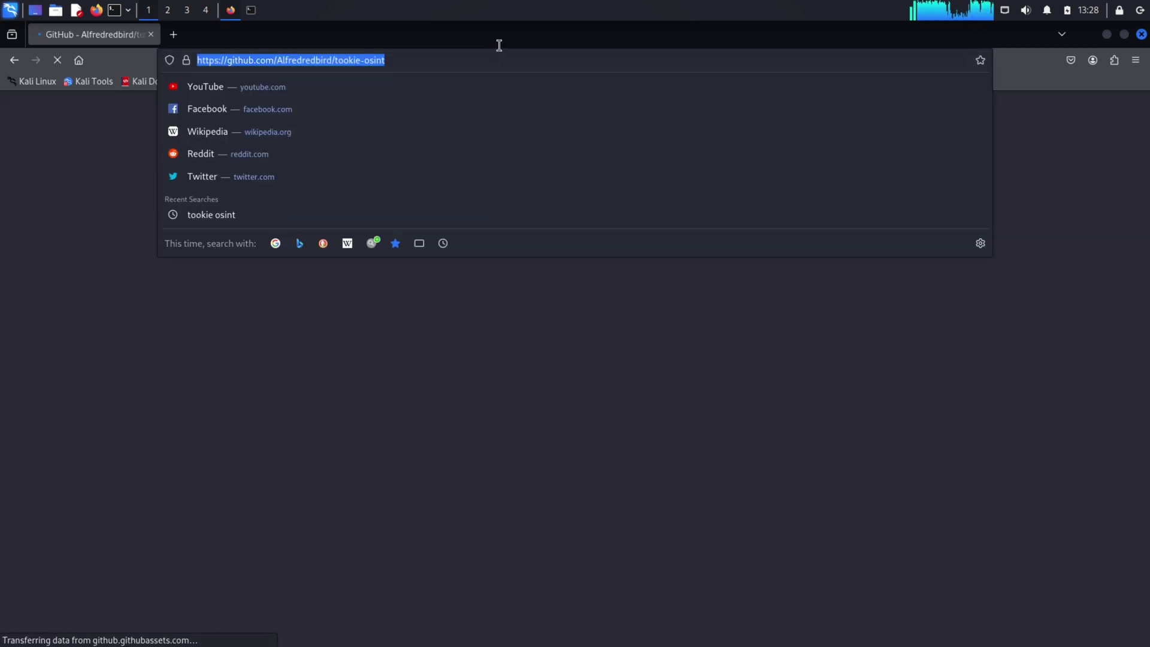
- Close Firefox, git clone the tookie-osint repository, move into its folder and clear the screen
{"action": "left_click", "coordinate": [1142, 36]}
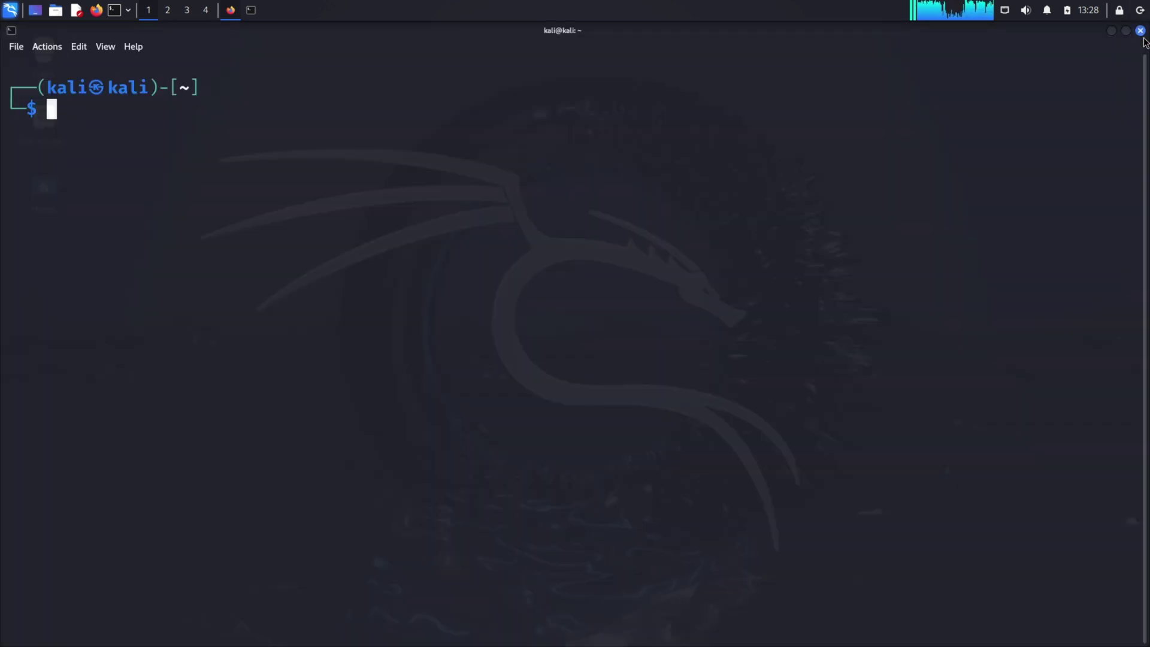
{"action": "type", "text": "git clone https://github.com/Alfredredbird/tookie-osint"}
{"action": "key", "text": "Return"}
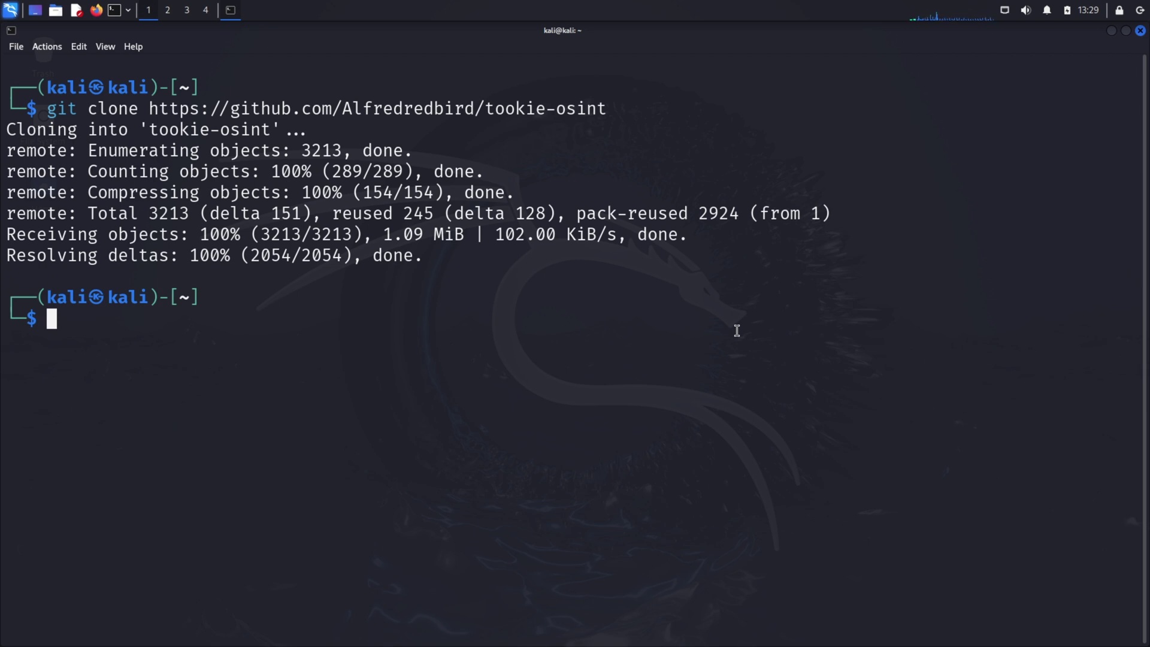
{"action": "type", "text": "cd tookie-osint"}
{"action": "key", "text": "Return"}
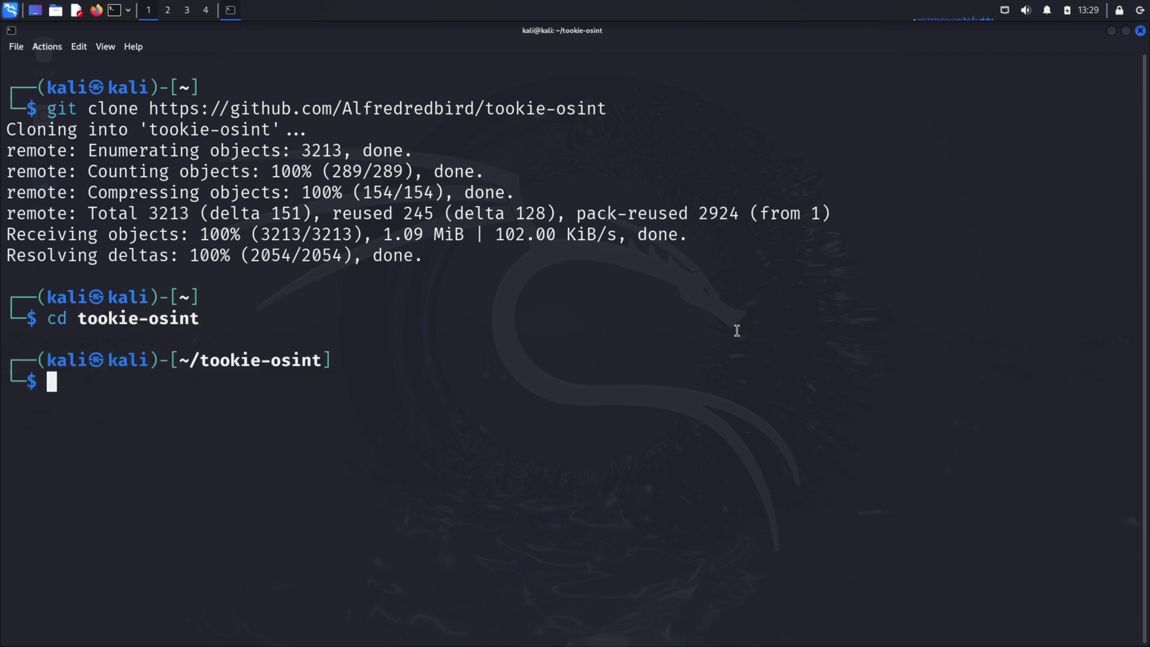
{"action": "type", "text": "clear"}
{"action": "key", "text": "Return"}
{"action": "type", "text": "python3 -m venv .venv"}
- Create the .venv virtual environment, activate it and clear the terminal
{"action": "key", "text": "Return"}
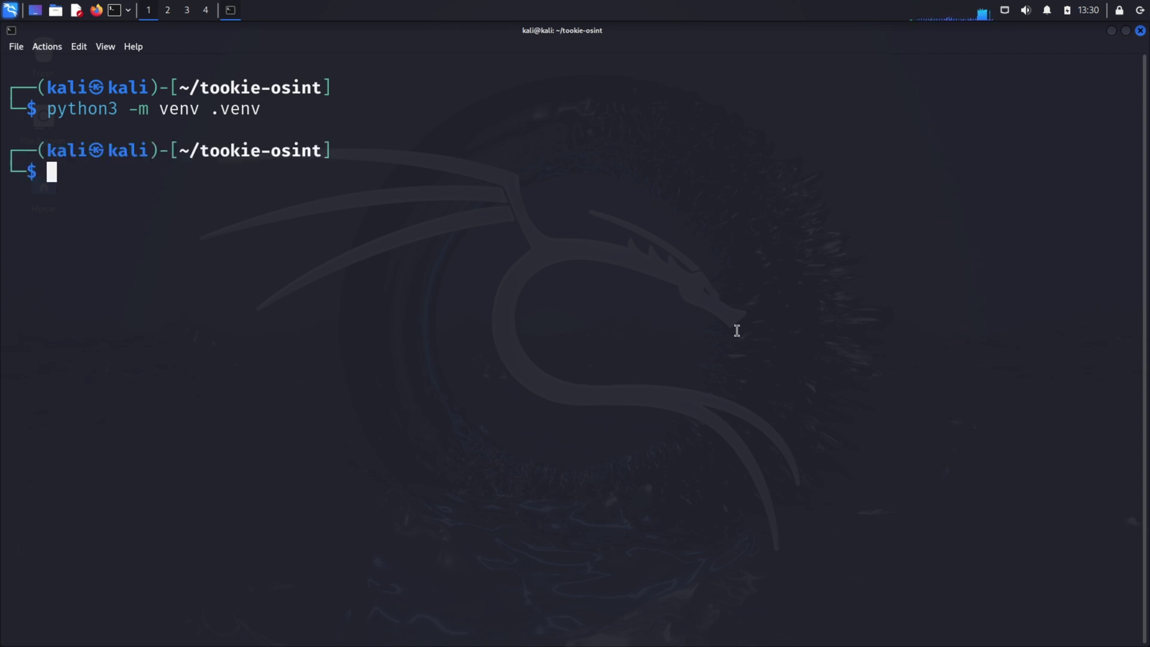
{"action": "type", "text": "source .venv/bin/activate"}
{"action": "key", "text": "Return"}
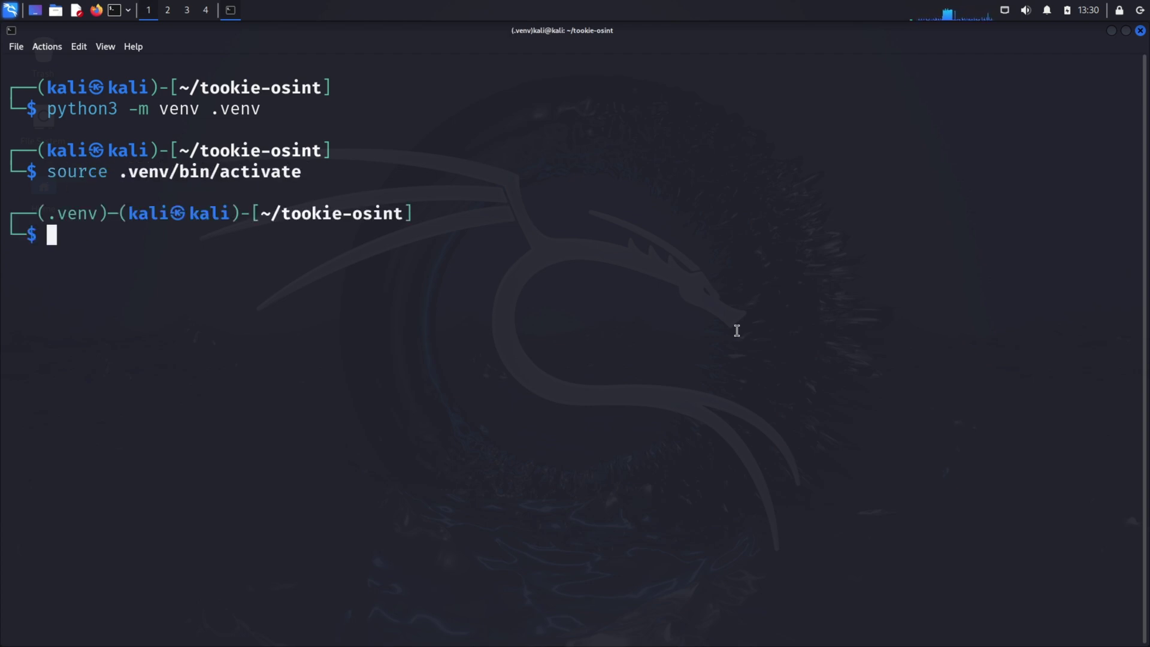
{"action": "type", "text": "clear"}
{"action": "key", "text": "Return"}
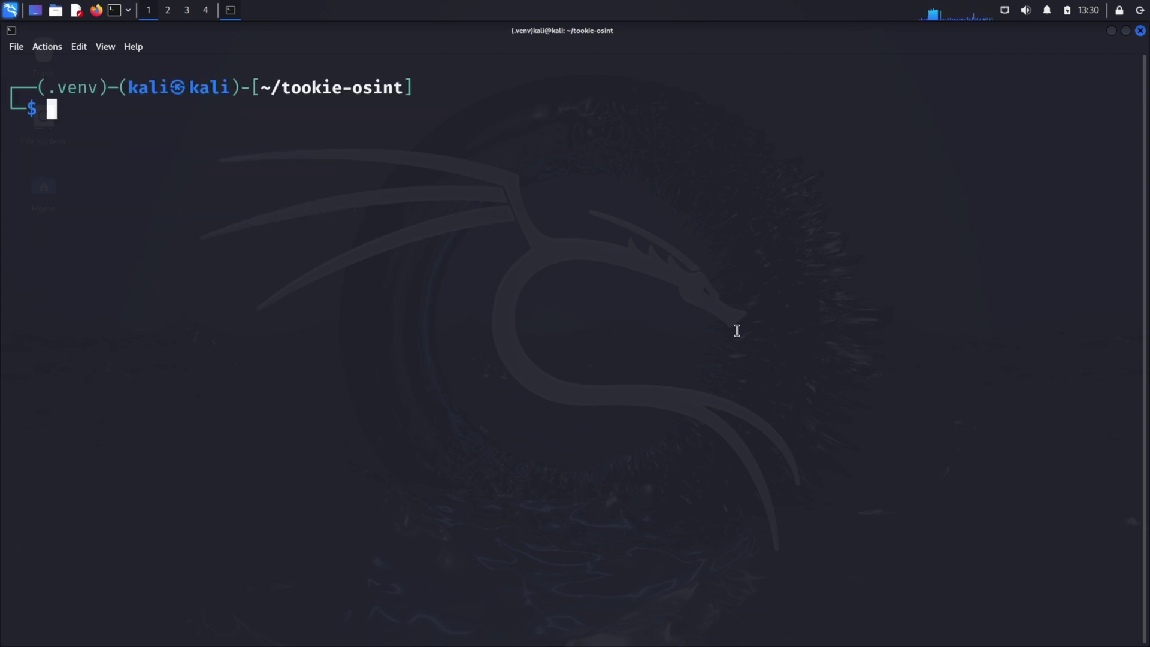
{"action": "type", "text": "pip3 install -r requirements.txt"}
- Install packages from requirements.txt with pip3, then launch tookie-osint and answer y to the first prompt
{"action": "key", "text": "Return"}
{"action": "type", "text": "python3 tookie-osint"}
{"action": "key", "text": "Return"}
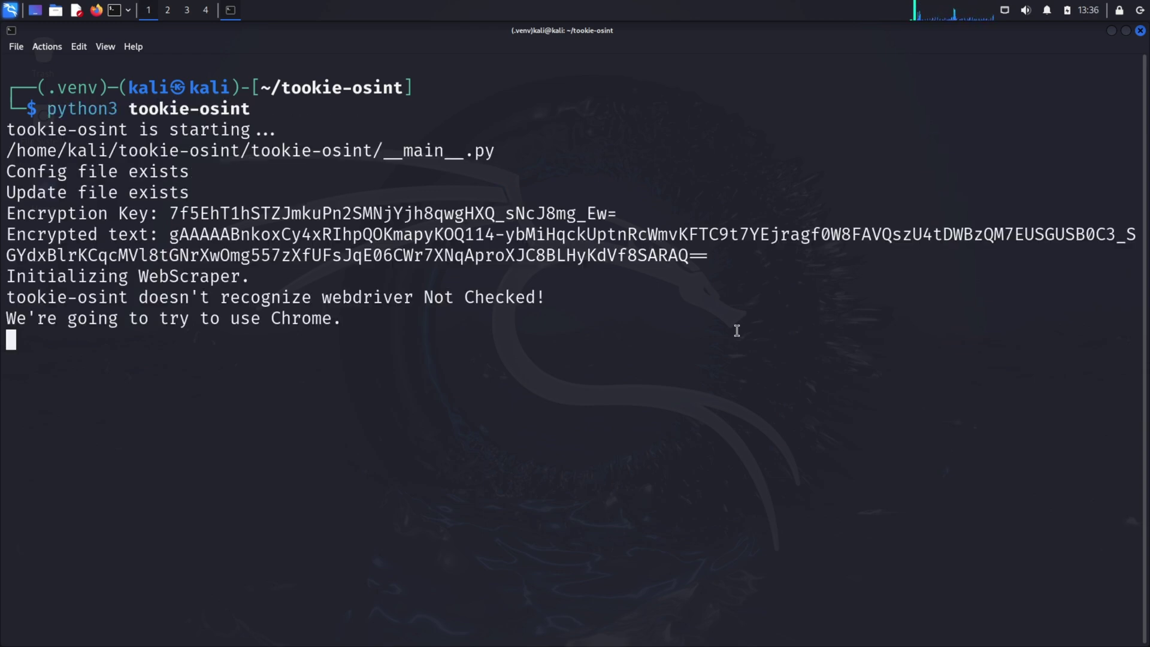
{"action": "type", "text": "y"}
{"action": "key", "text": "Return"}
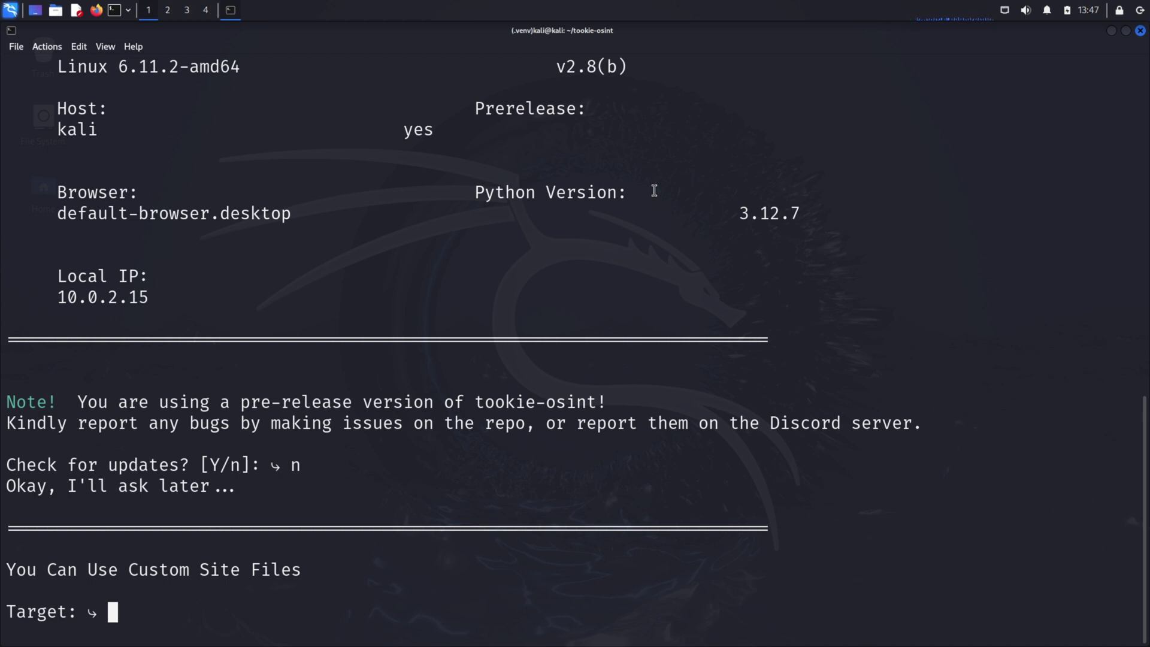
{"action": "type", "text": "john_doe123"}
- Target john_doe123, show the -h help, then confirm the search with -f -a -s
{"action": "key", "text": "Return"}
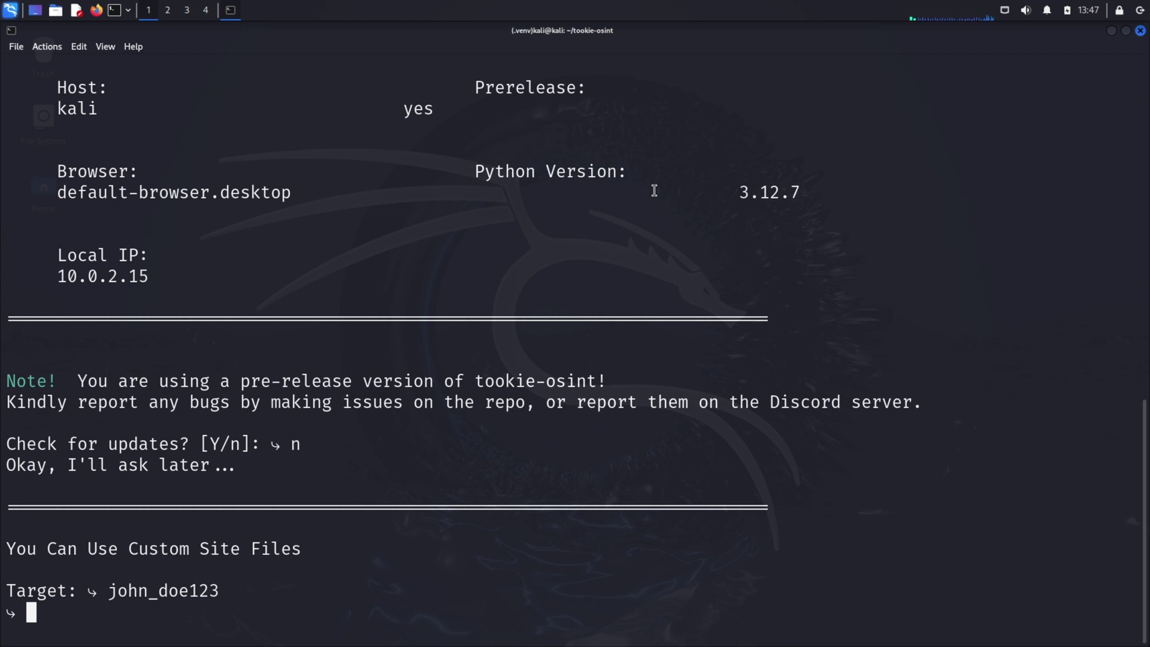
{"action": "type", "text": "-h"}
{"action": "key", "text": "Return"}
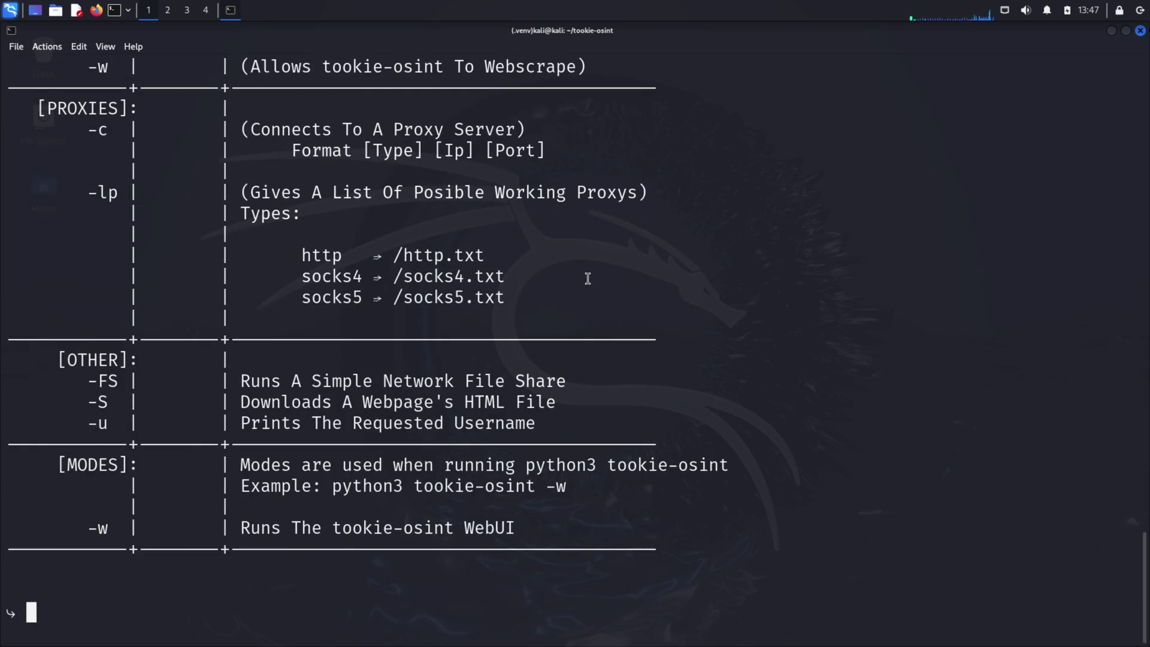
{"action": "type", "text": "-f -a -s"}
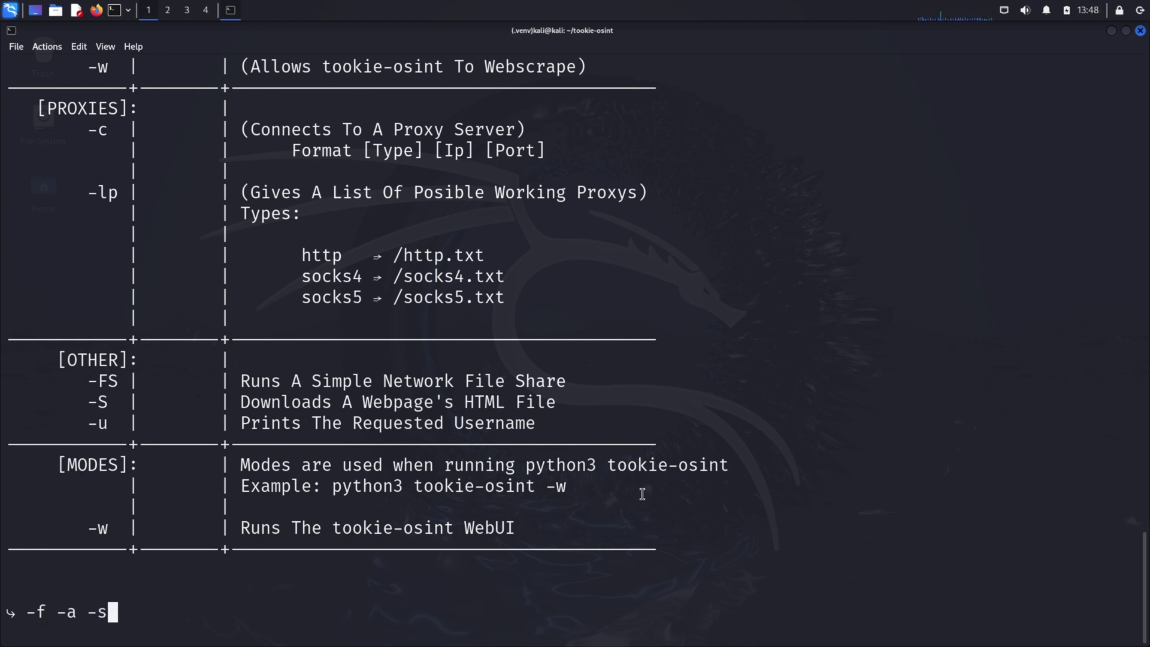
{"action": "key", "text": "Return"}
{"action": "type", "text": "Y"}
{"action": "key", "text": "Return"}
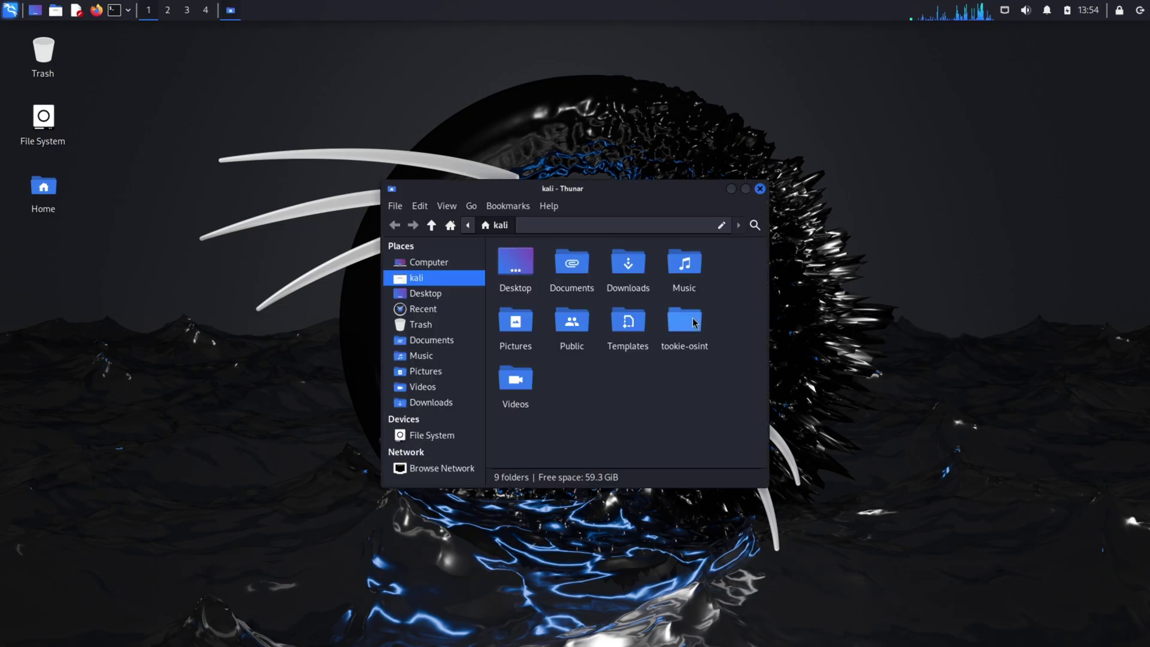
- Open the tookie-osint folder in Thunar and maximise the john_doe123.txt results in Mousepad
{"action": "double_click", "coordinate": [684, 321]}
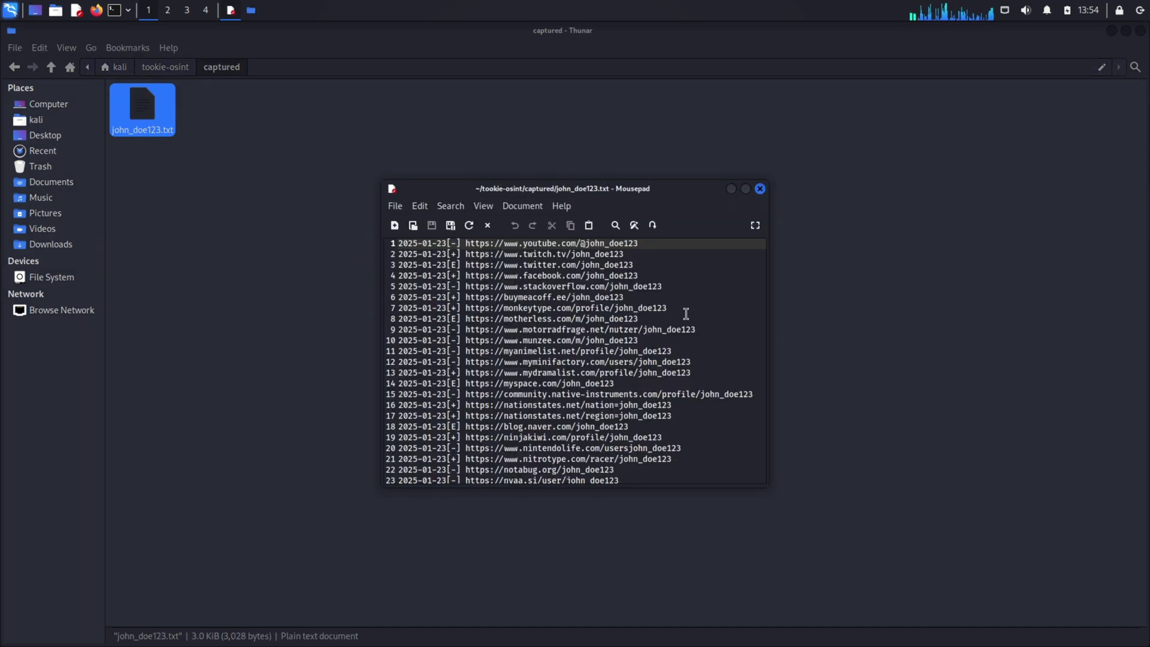
{"action": "left_click", "coordinate": [744, 191]}
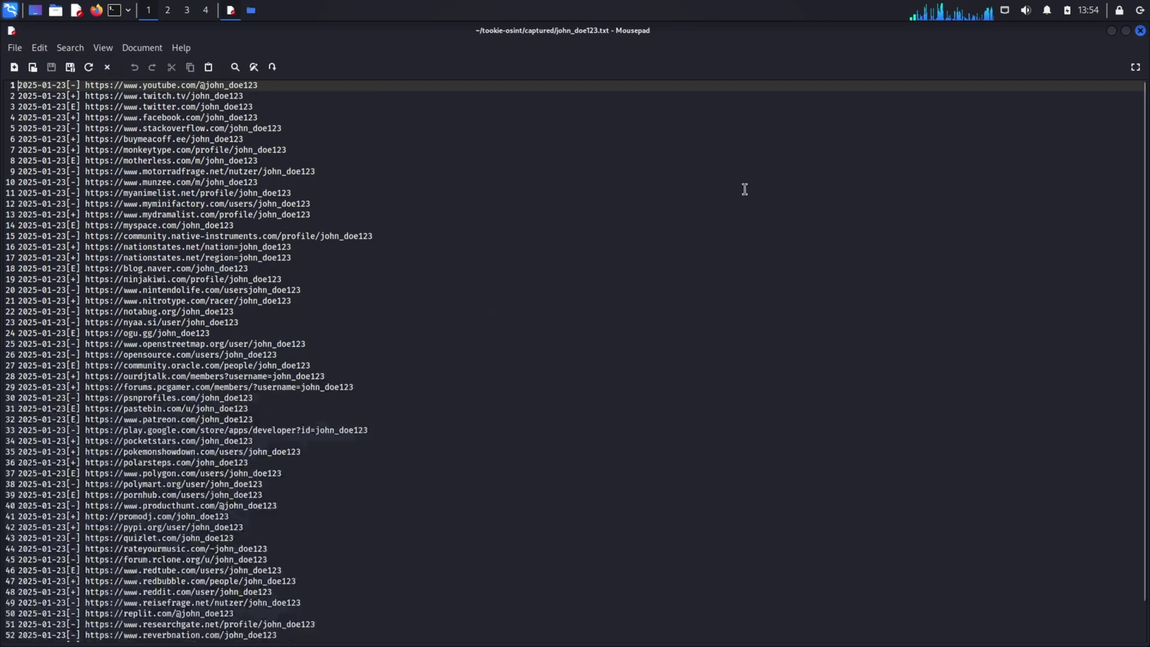
{"action": "scroll", "coordinate": [470, 429], "scroll_direction": "down", "scroll_amount": 2}
{"action": "scroll", "coordinate": [468, 429], "scroll_direction": "up", "scroll_amount": 2}
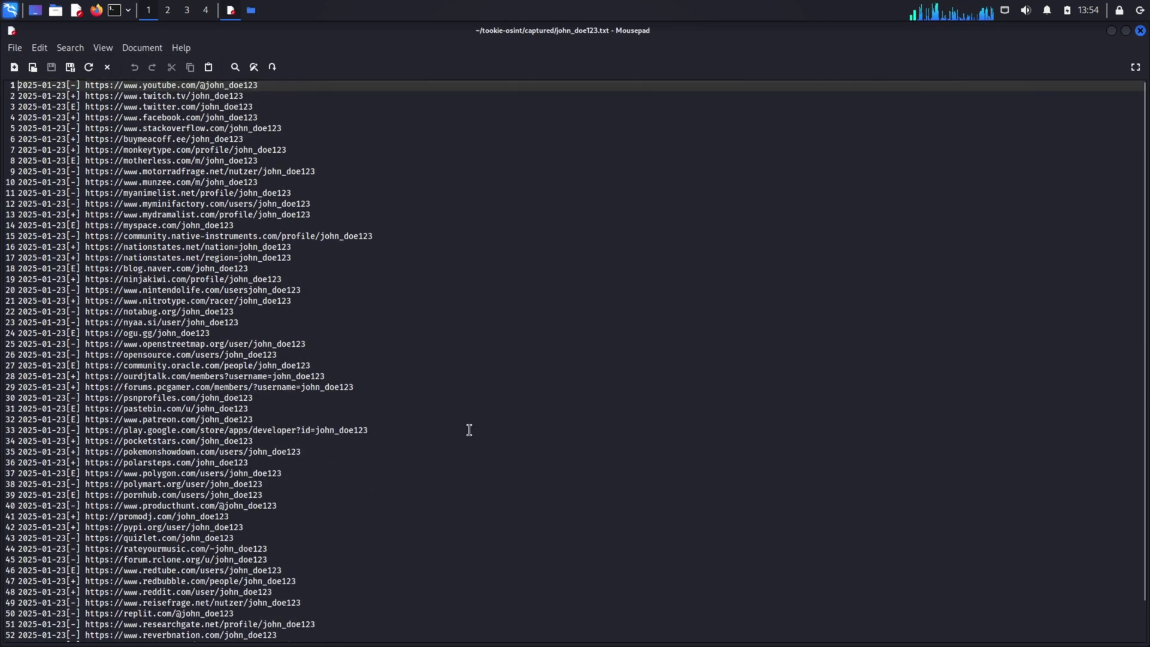
{"action": "left_click", "coordinate": [1140, 31]}
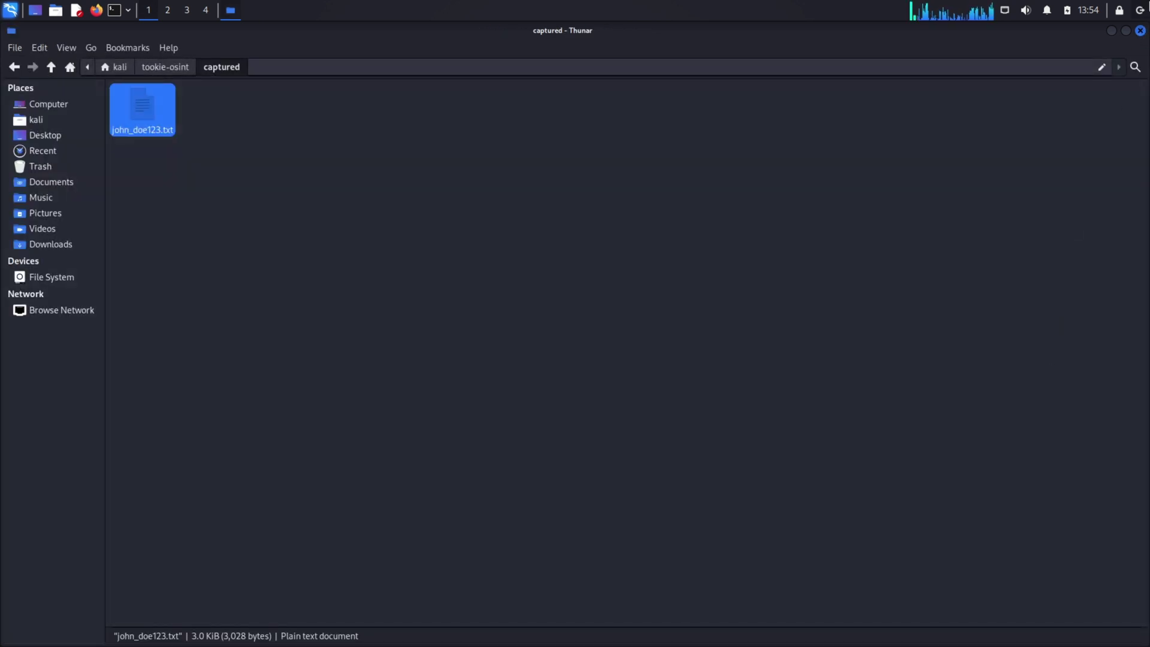